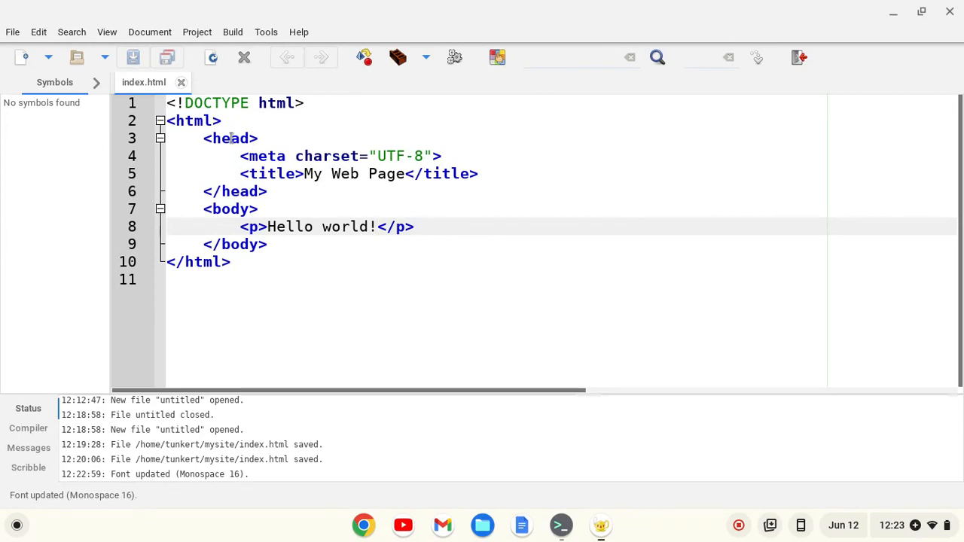
- Switch index.html to the Alternate colour scheme via View > Change Color Scheme
click(107, 31)
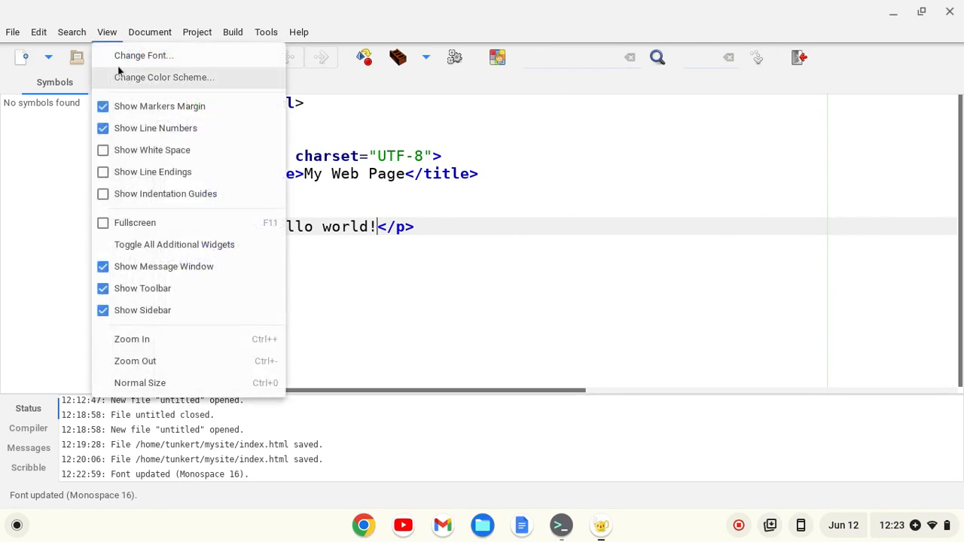
click(164, 77)
click(305, 197)
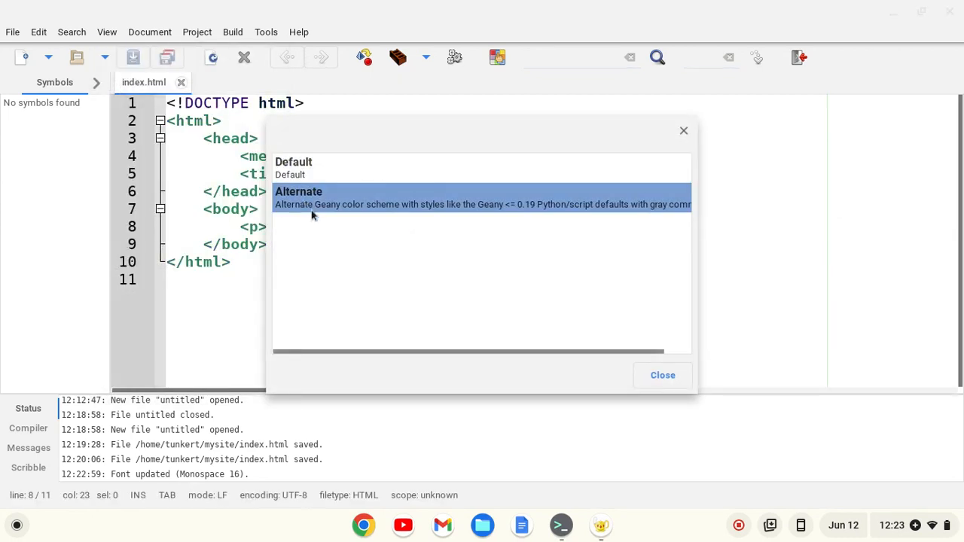
click(663, 375)
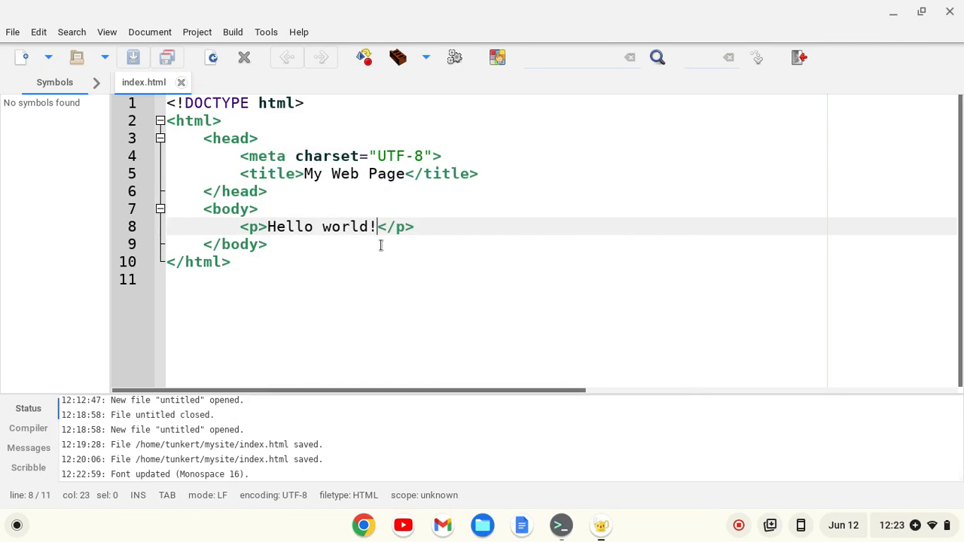
- In Chrome, reach the Geany Themes page from a 'geany themes' search and download Darcula
click(364, 525)
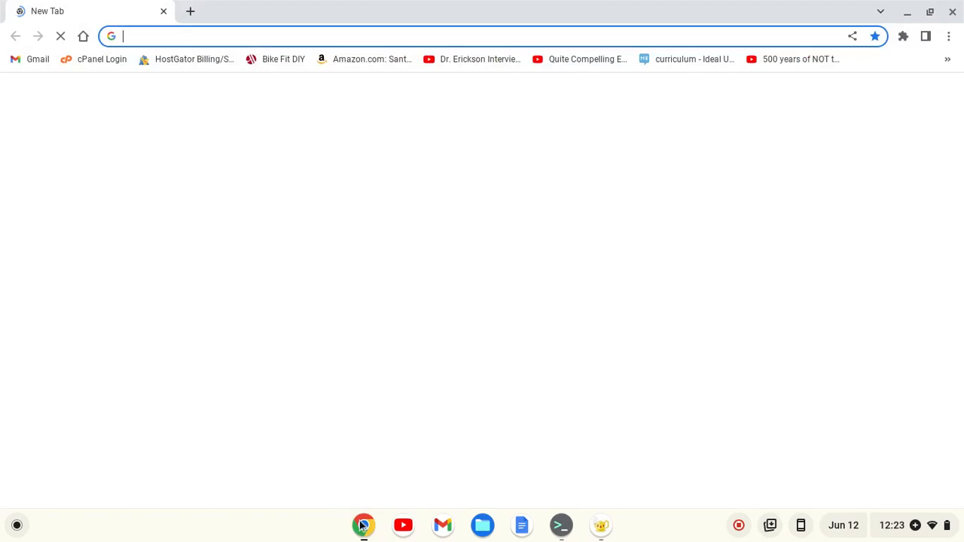
text(gea)
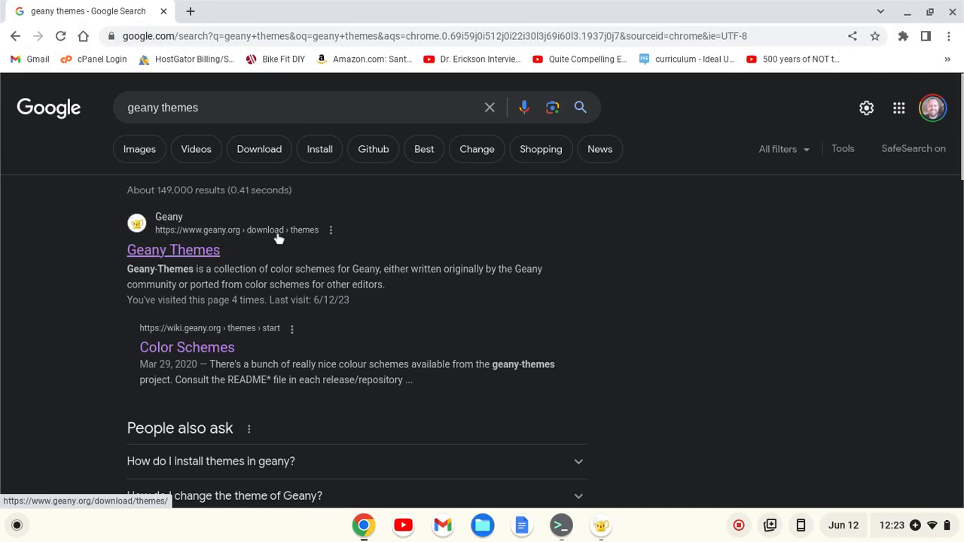
click(200, 250)
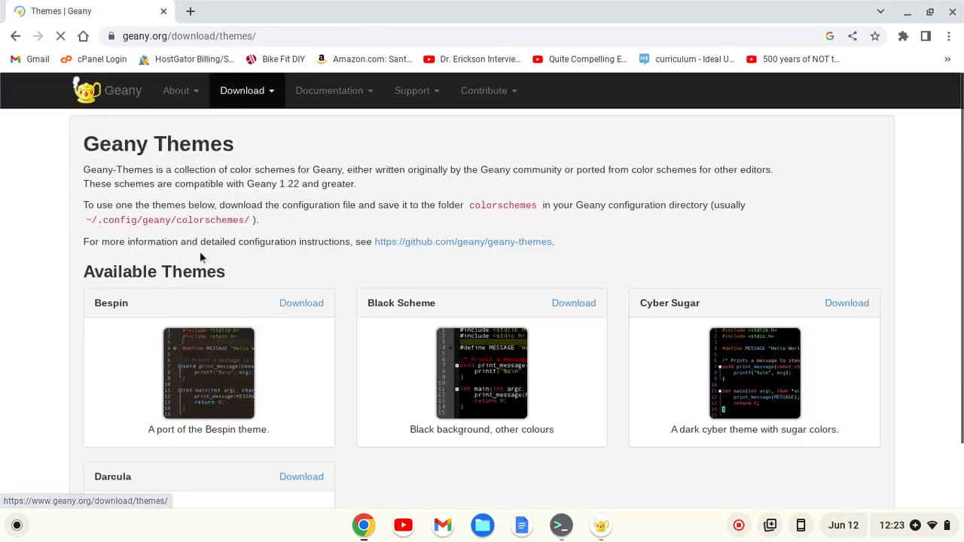
scroll(351, 232, down, 2)
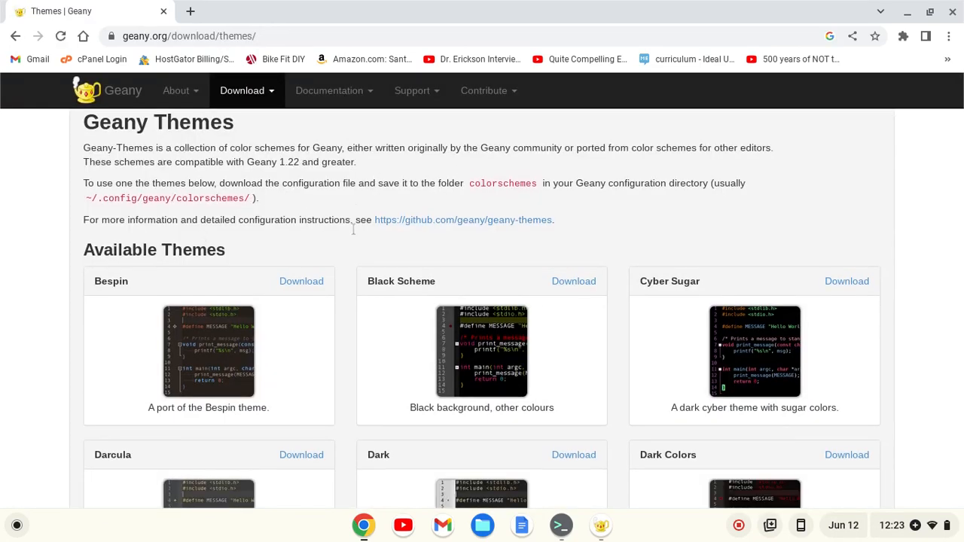
scroll(352, 232, down, 2)
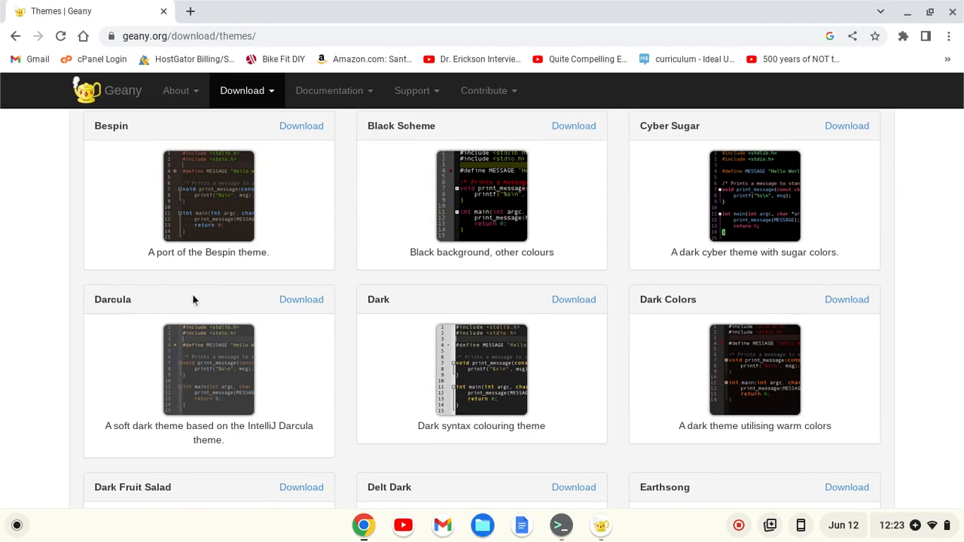
click(294, 302)
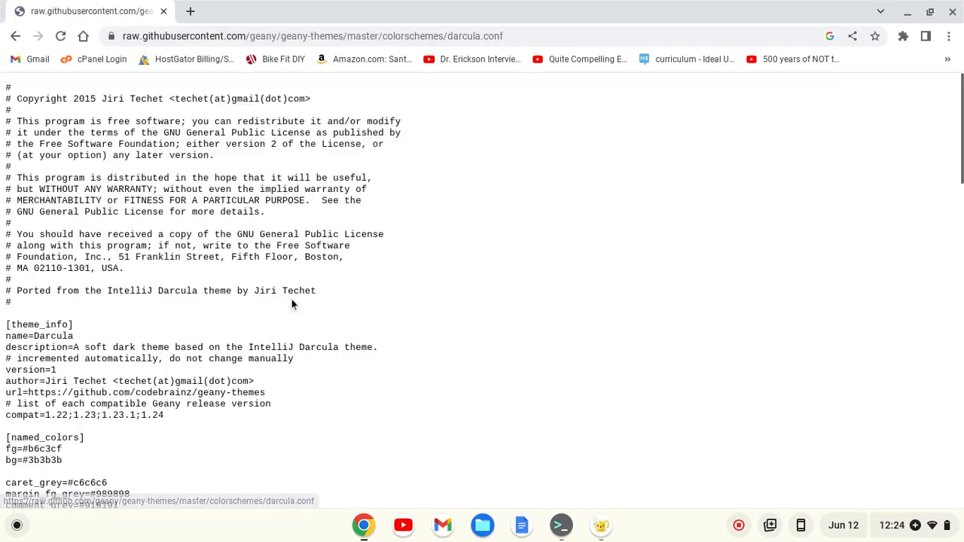
- Save the Darcula page, browsing with hidden files shown to Linux files/.config/geany/colorschemes
right_click(500, 186)
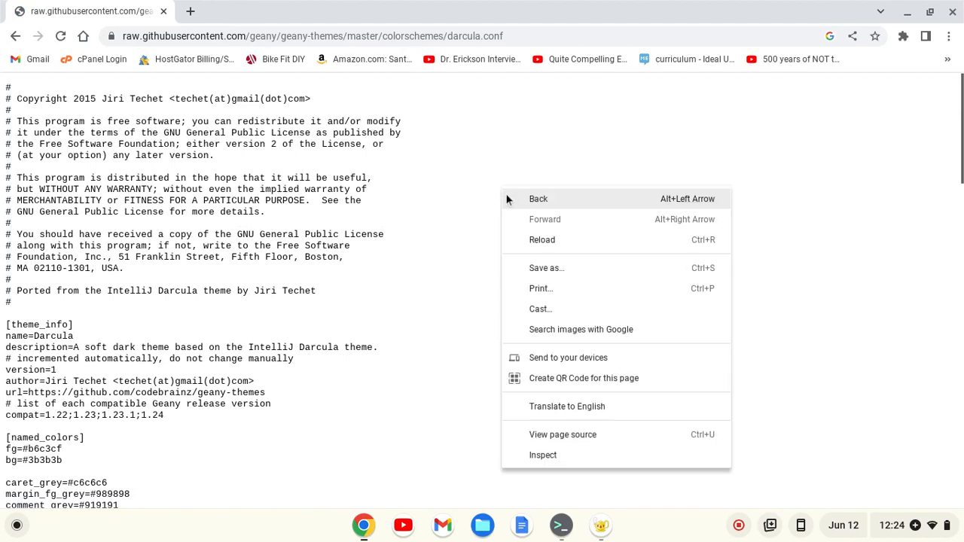
click(518, 263)
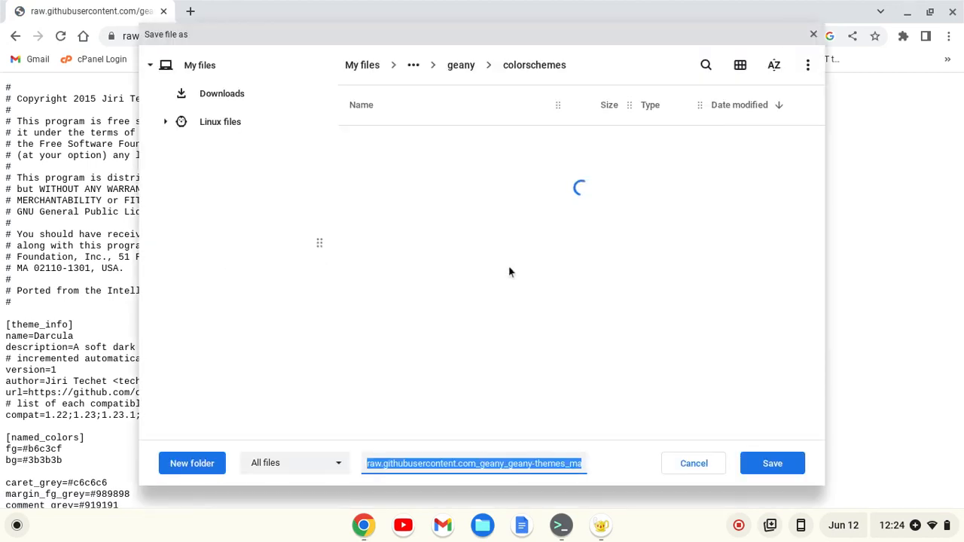
click(220, 121)
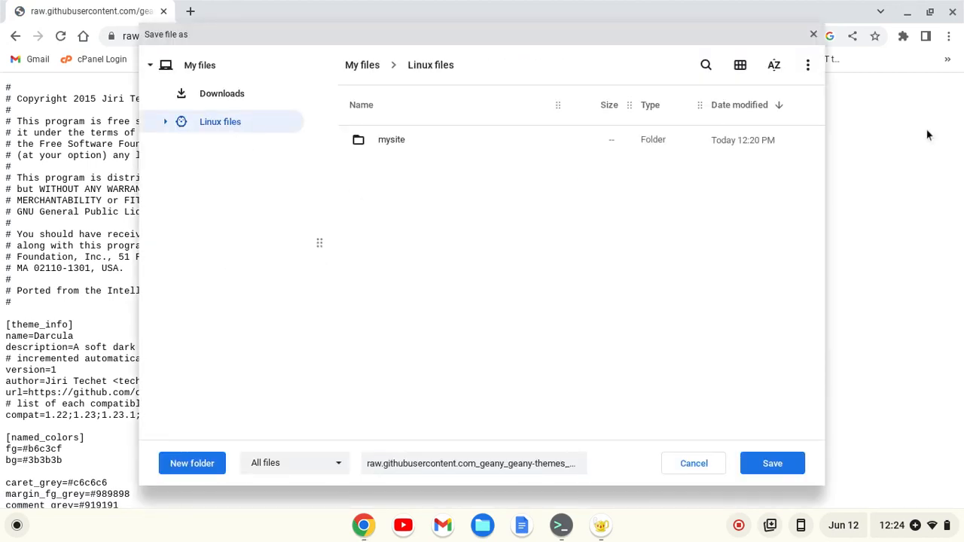
click(807, 65)
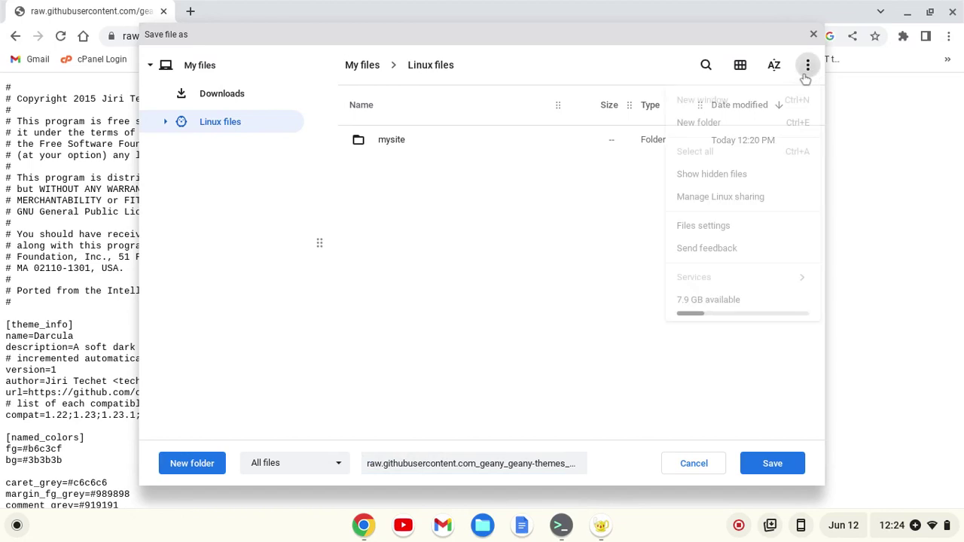
click(721, 174)
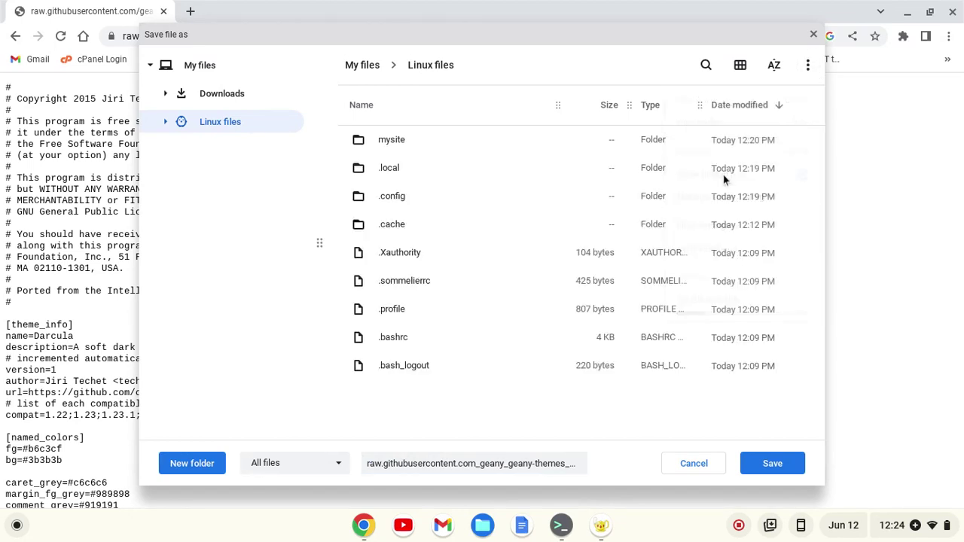
click(406, 197)
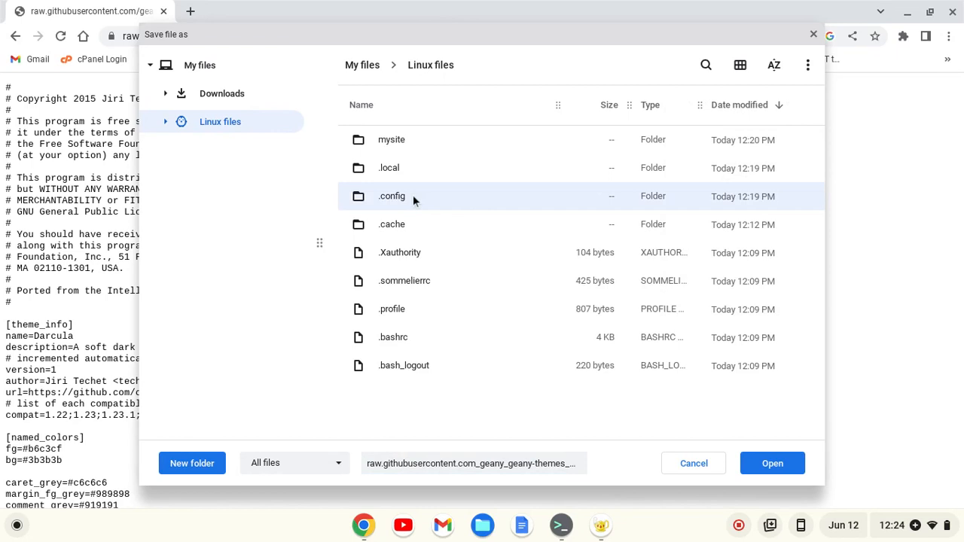
double_click(452, 196)
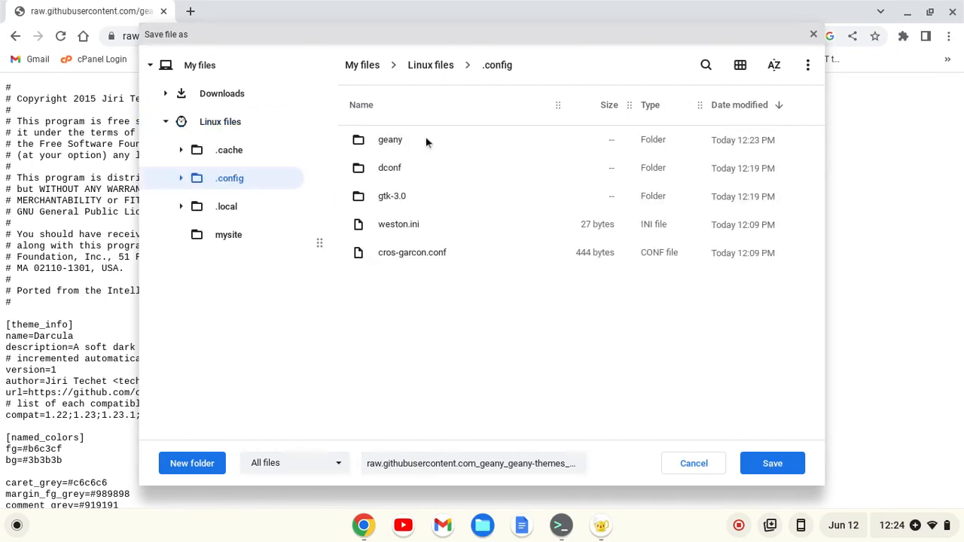
double_click(426, 142)
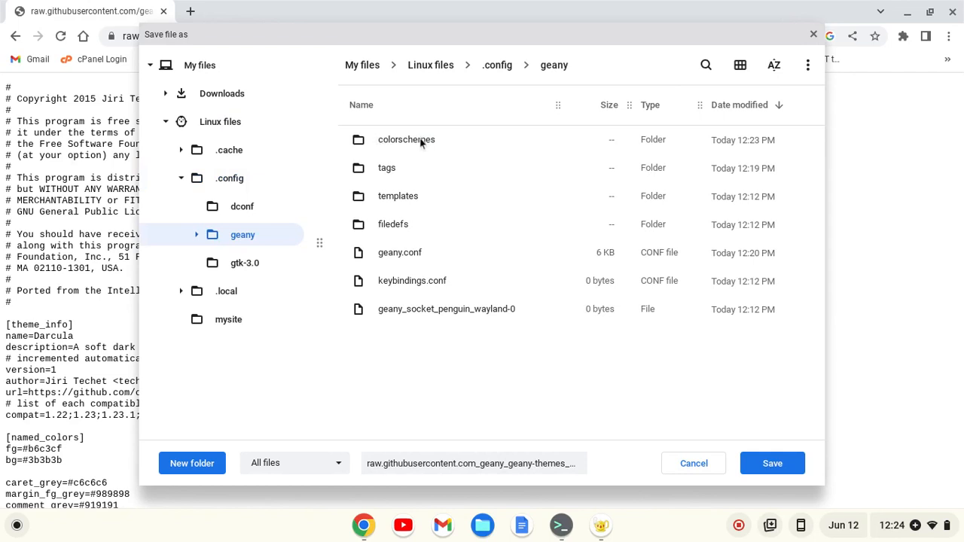
double_click(441, 139)
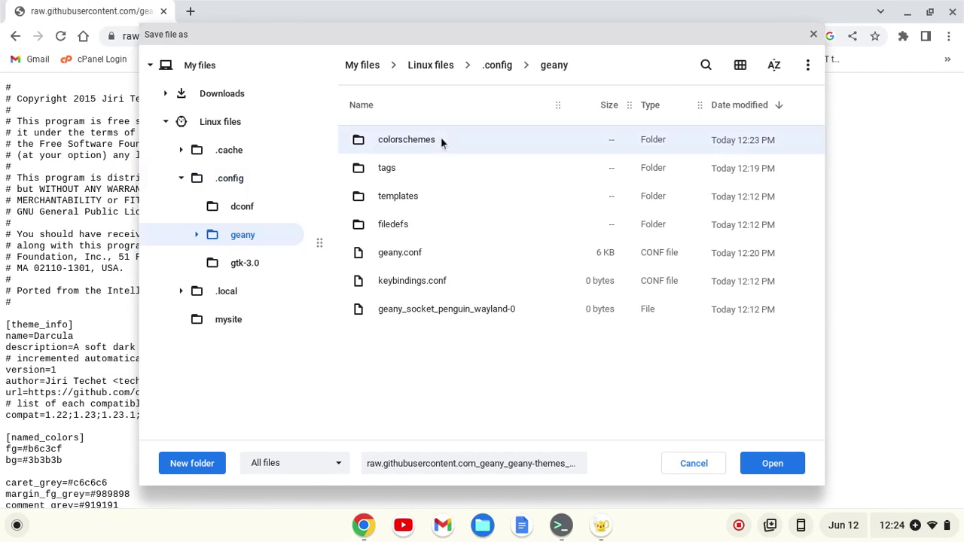
- Trim the .txt suffix so the file is saved as darcula.conf
click(500, 463)
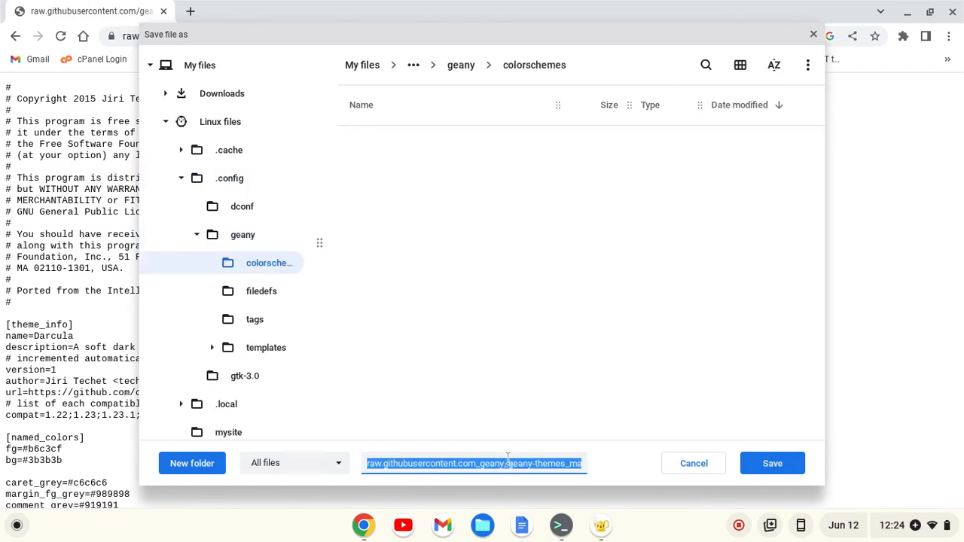
key(End)
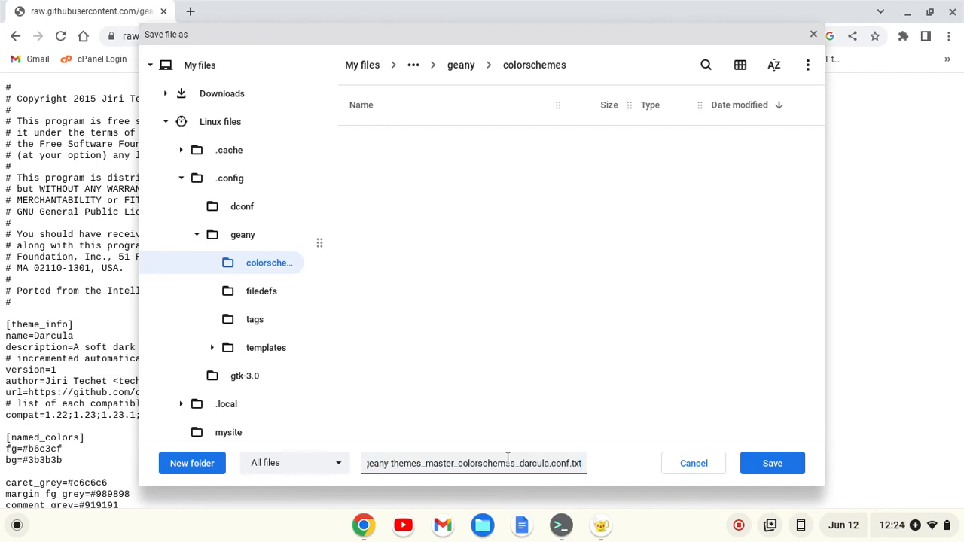
key(BackSpace)
key(BackSpace)
key(BackSpace)
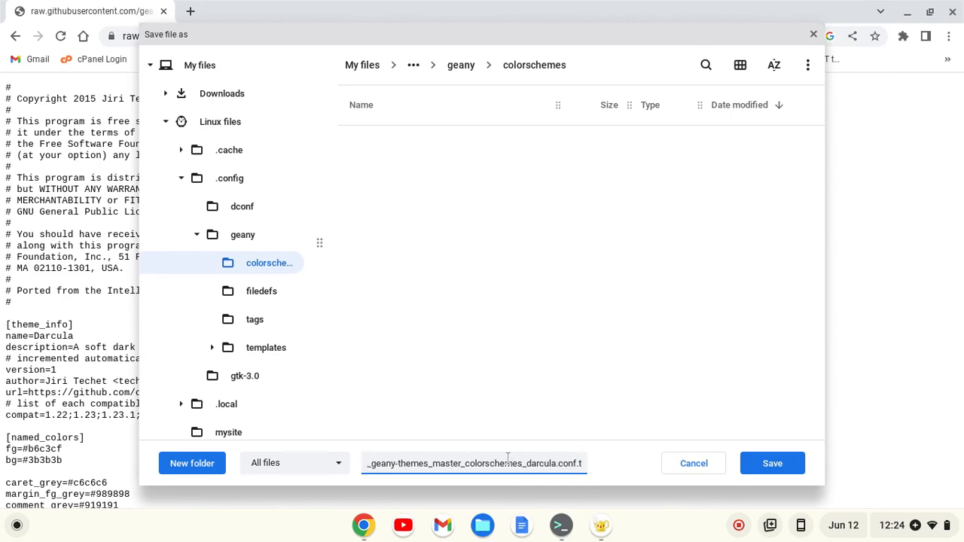
click(773, 459)
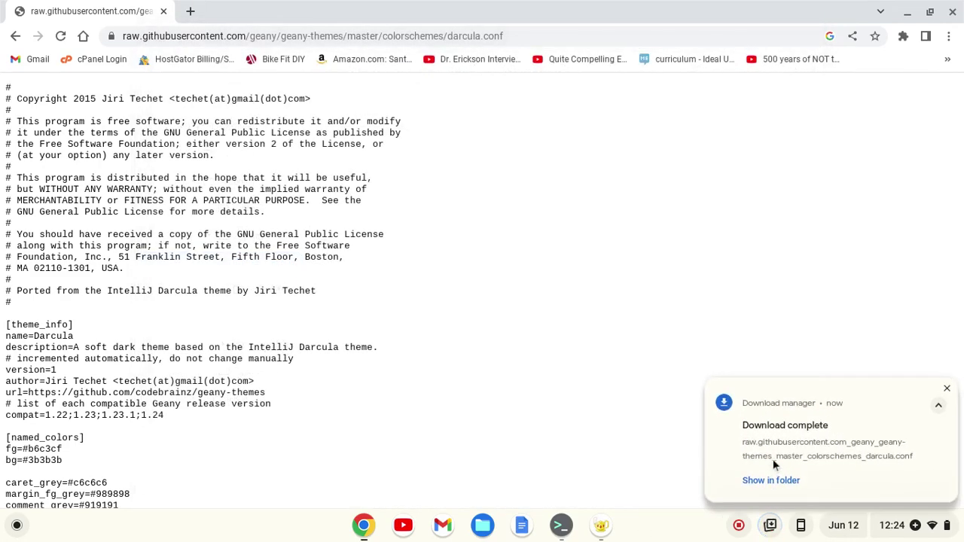
- In Geany, apply the Darcula colour scheme to index.html, then return to Chrome
click(601, 526)
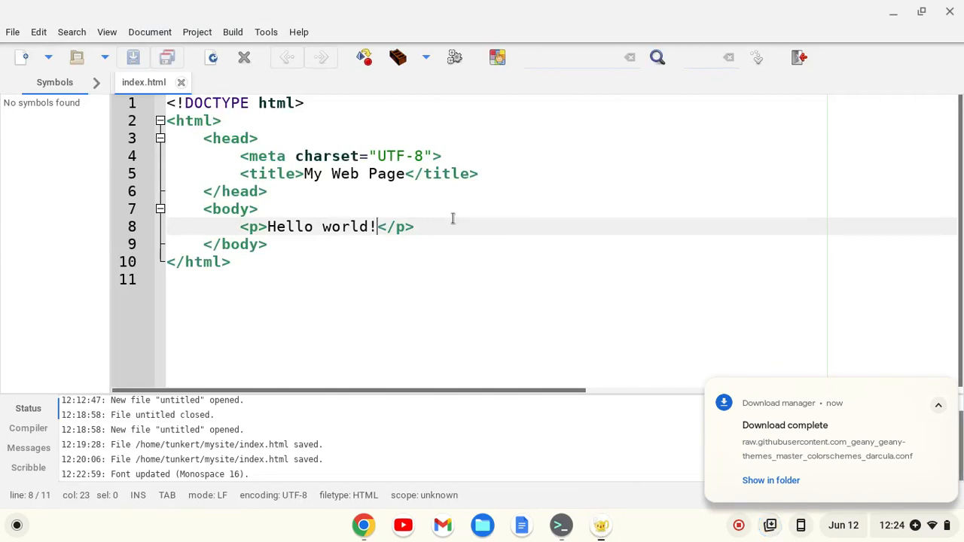
click(108, 31)
click(132, 78)
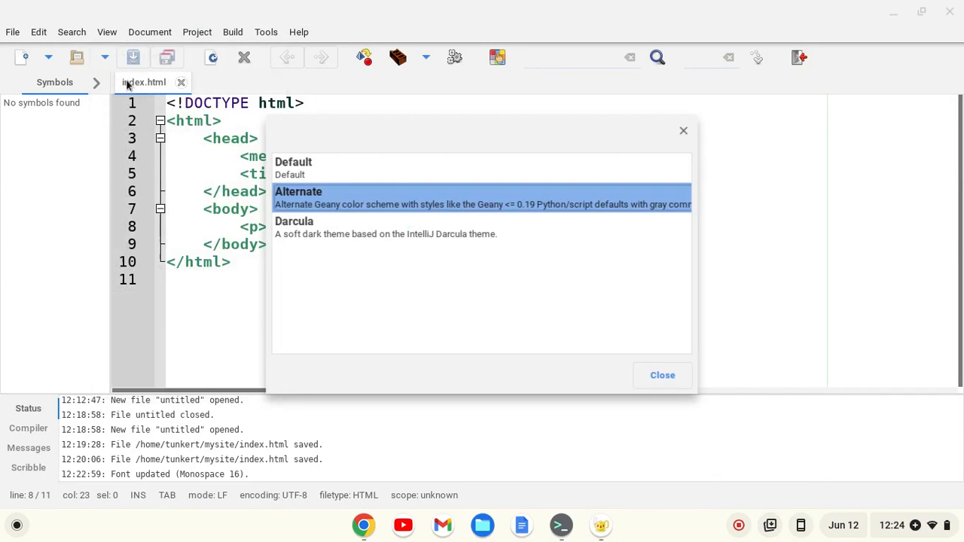
click(303, 236)
click(663, 376)
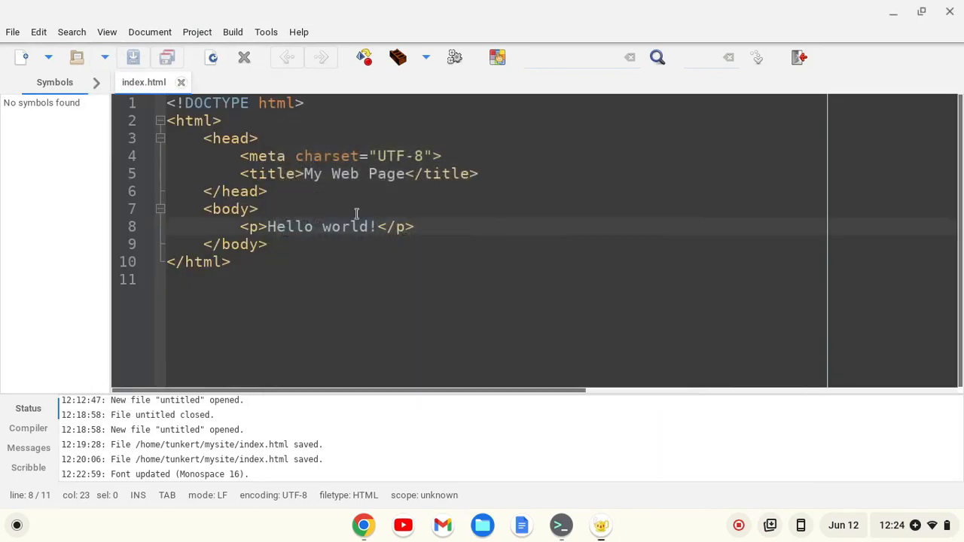
click(363, 525)
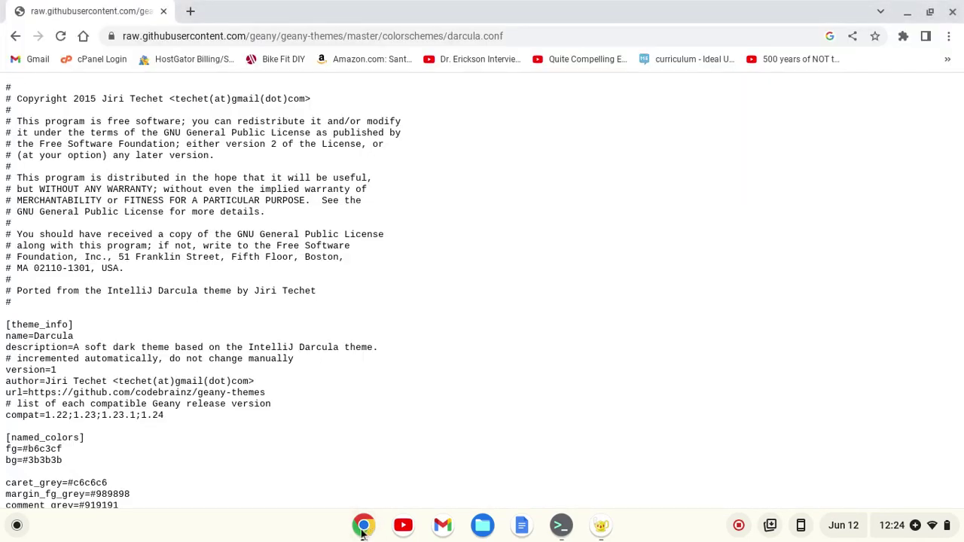
- Back on the themes page, download the Notepad-plus-plus theme and start saving it
click(16, 36)
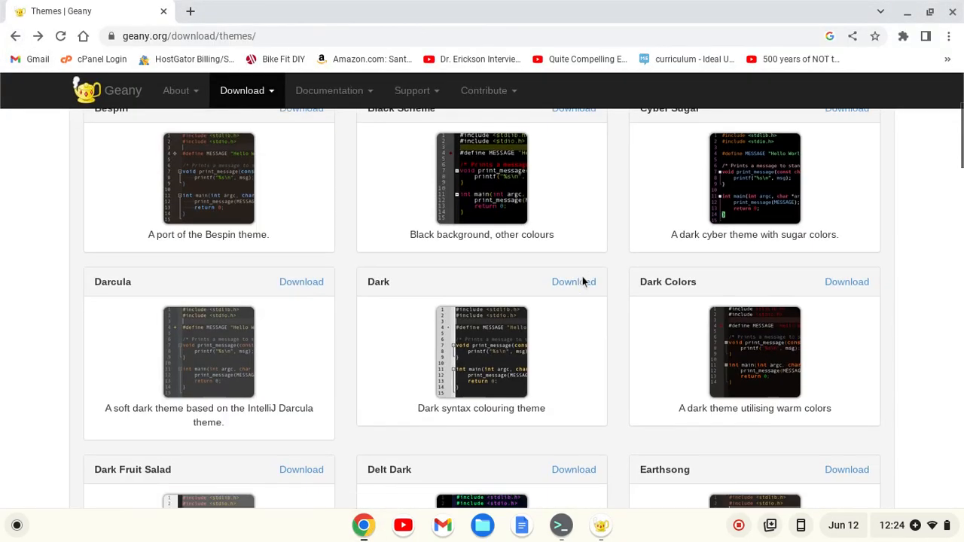
scroll(447, 283, down, 4)
scroll(571, 277, down, 5)
scroll(571, 277, down, 3)
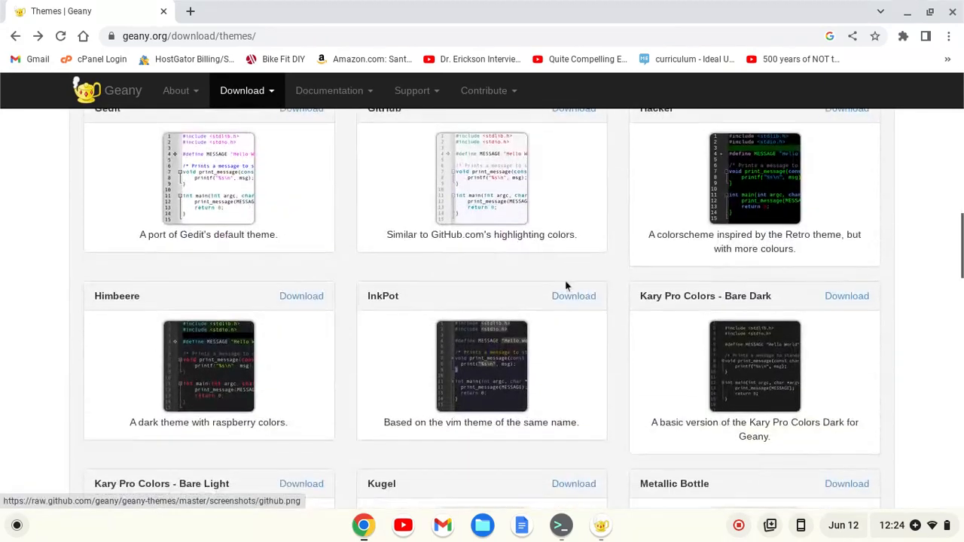
scroll(565, 283, down, 3)
scroll(565, 283, down, 3)
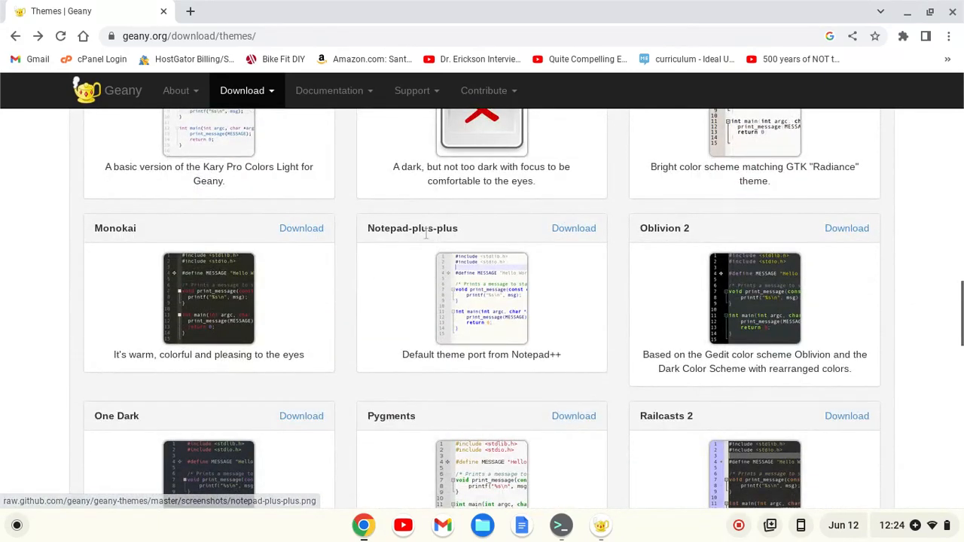
click(563, 233)
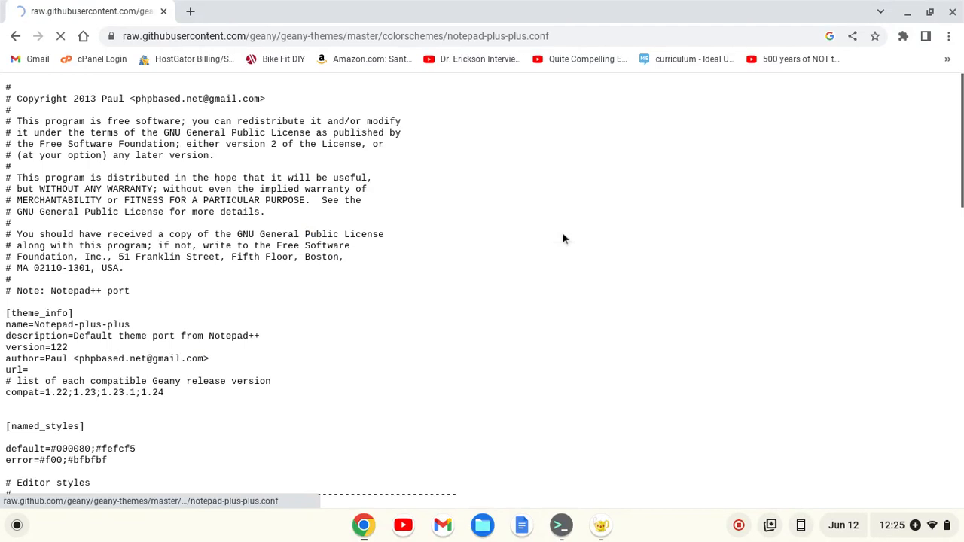
right_click(463, 166)
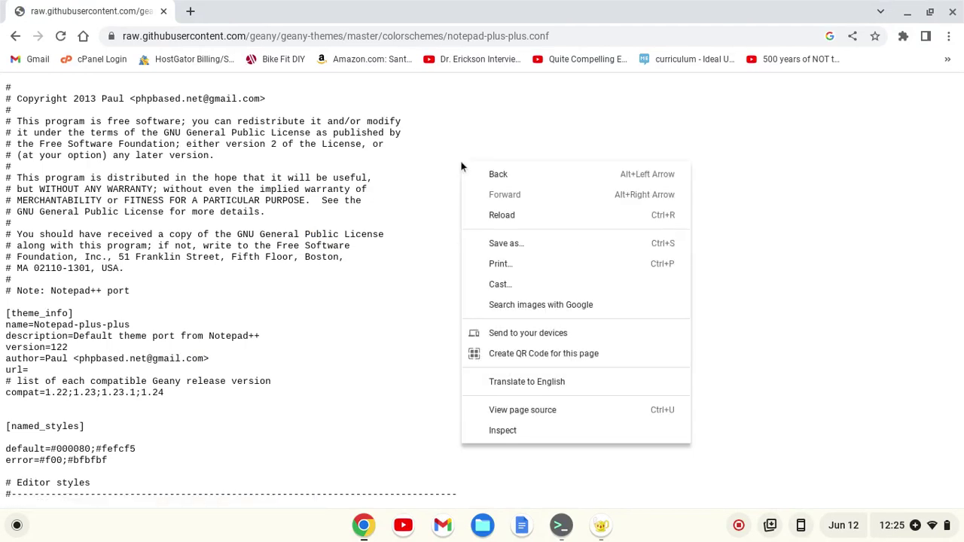
click(493, 246)
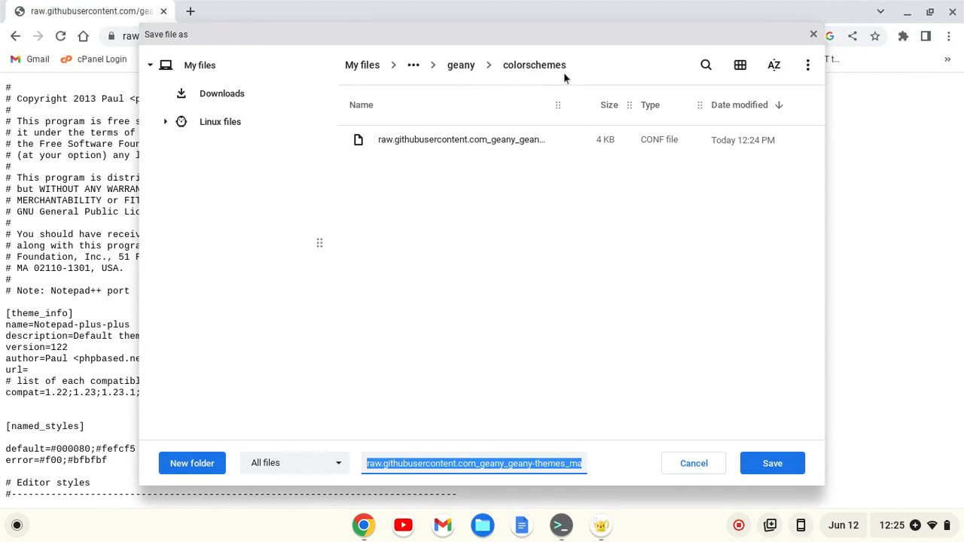
- Remove the .txt suffix and save it as notepad-plus-plus.conf in the colorschemes folder
click(561, 464)
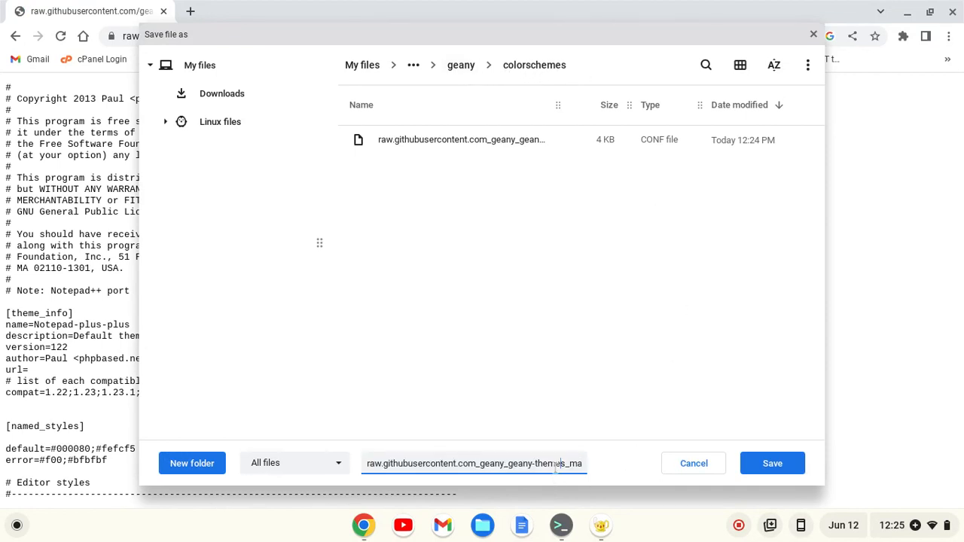
key(End)
key(BackSpace)
key(BackSpace)
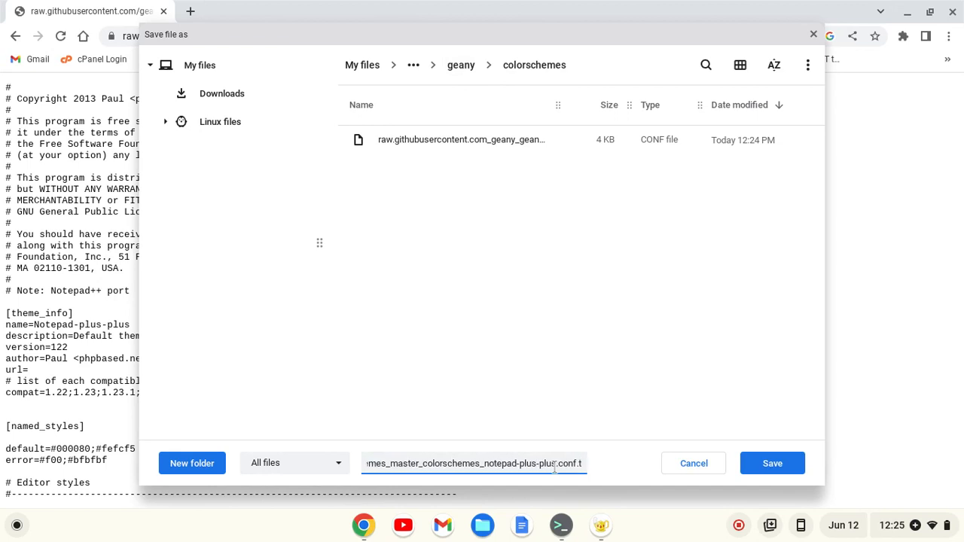
key(BackSpace)
key(BackSpace)
key(Return)
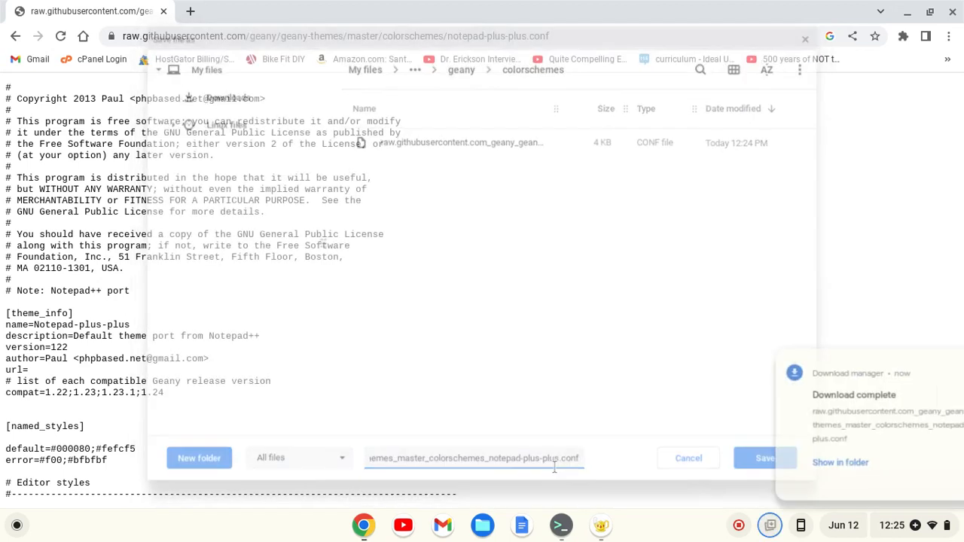
- In Geany, apply the Notepad-plus-plus colour scheme to index.html
click(602, 528)
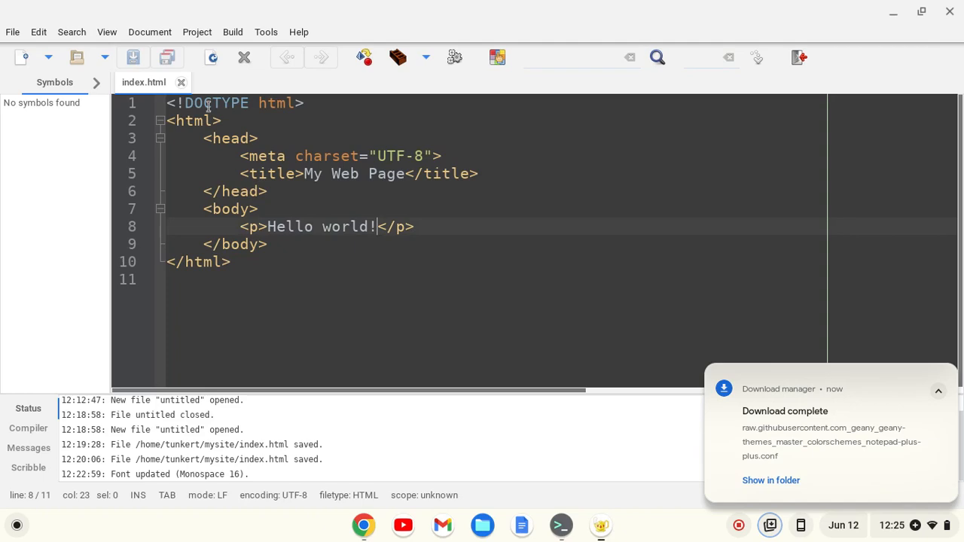
click(107, 32)
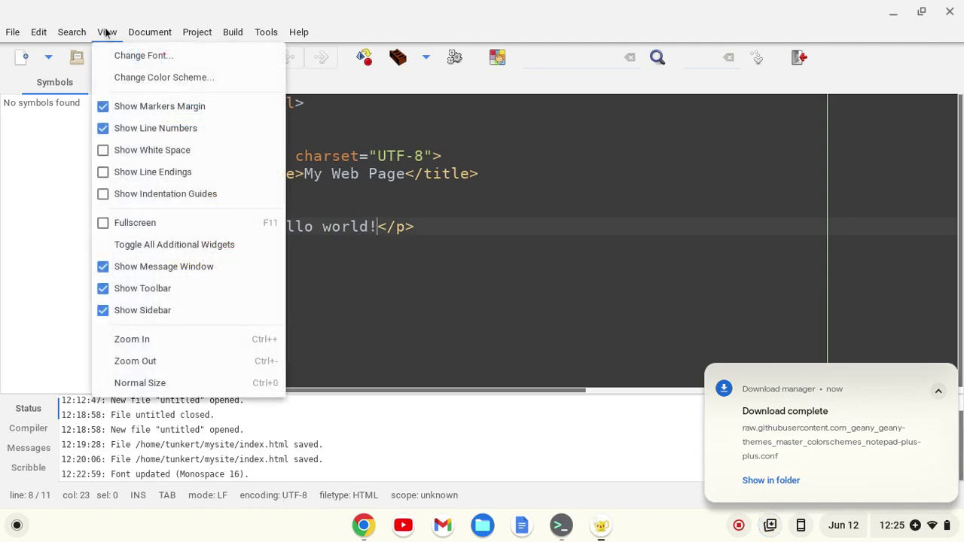
click(125, 77)
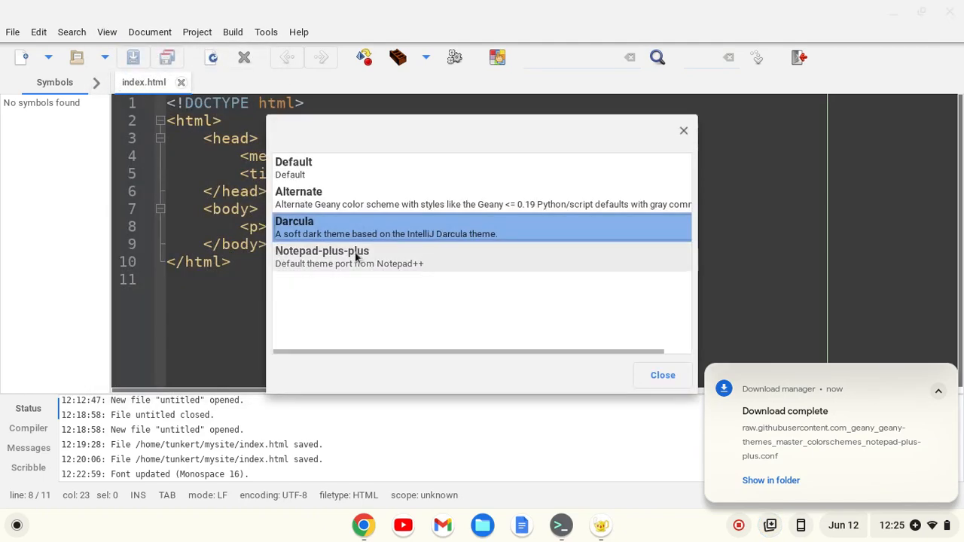
click(354, 256)
click(663, 375)
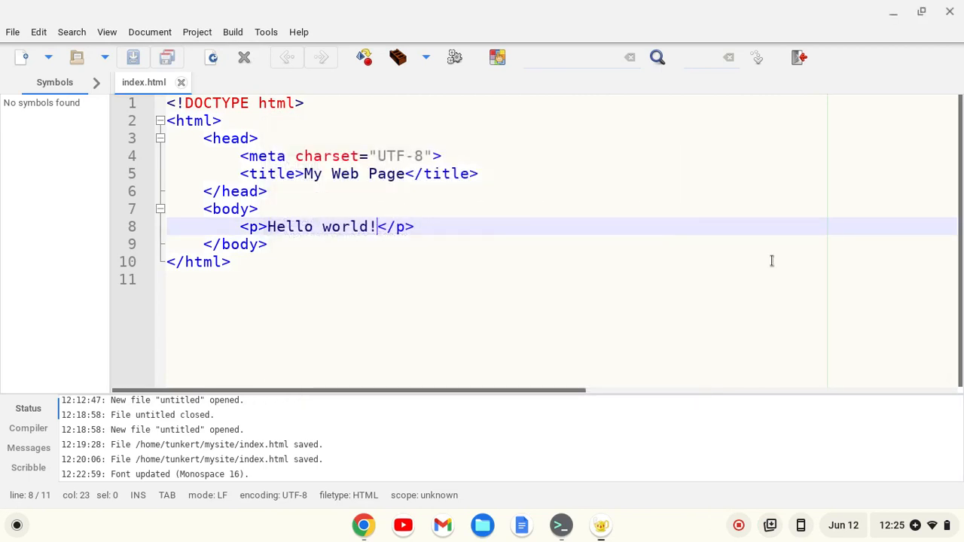